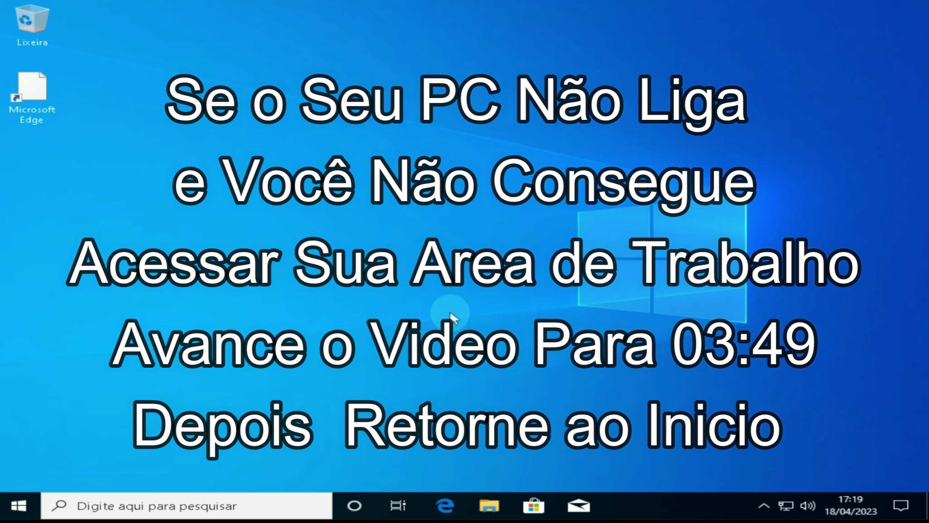
Step: Search for cmd and open Prompt de Comando as administrator, allowing it to make changes to the device
{"action": "left_click", "coordinate": [108, 503]}
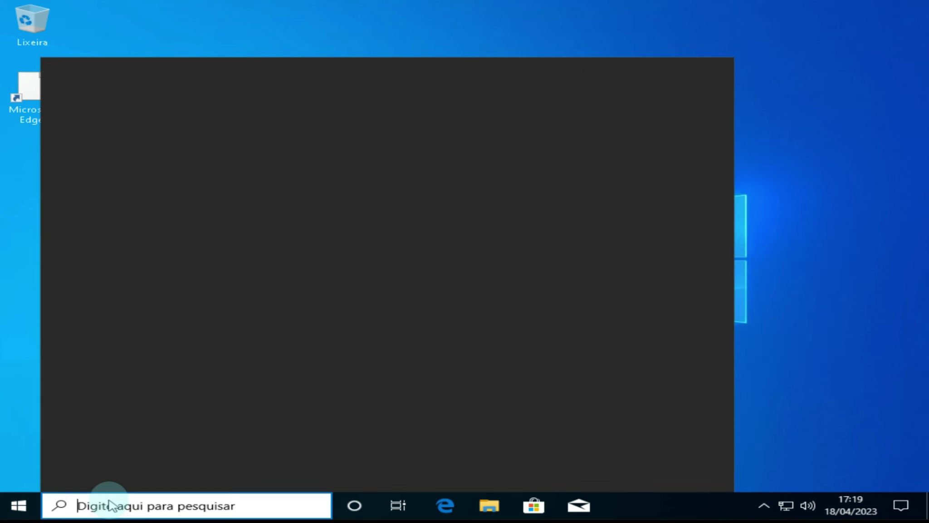
{"action": "type", "text": "cmd"}
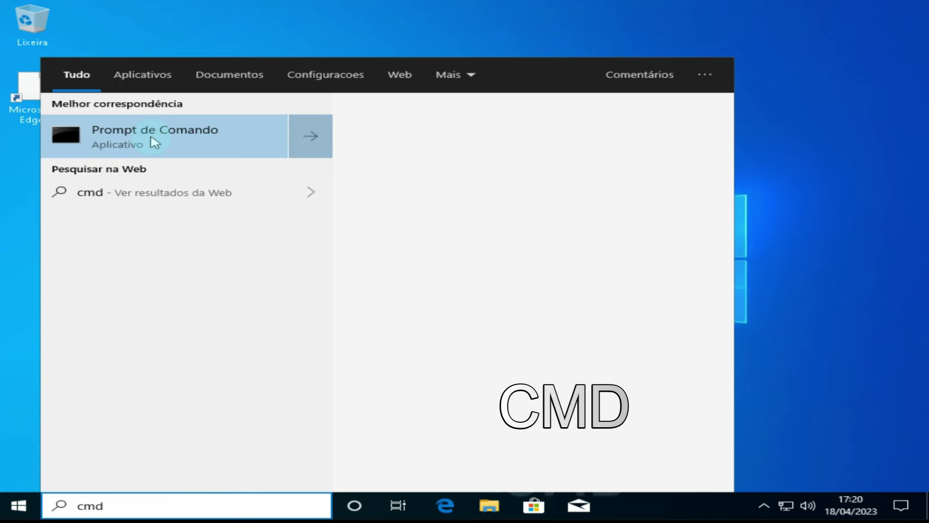
{"action": "right_click", "coordinate": [152, 136]}
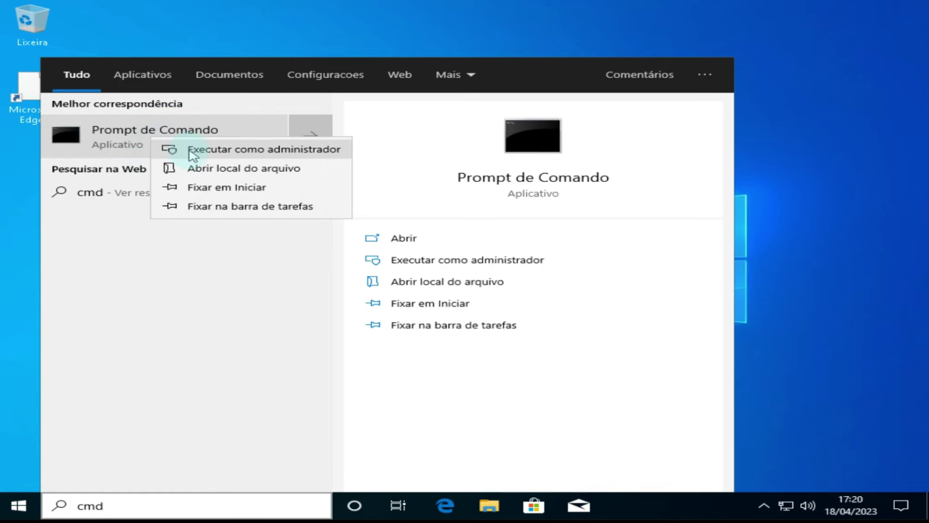
{"action": "left_click", "coordinate": [193, 150]}
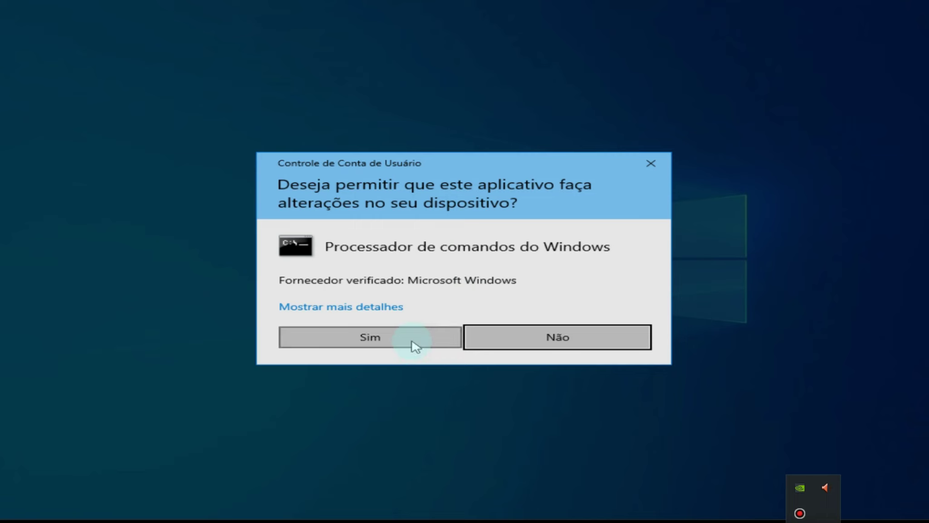
{"action": "left_click", "coordinate": [413, 343]}
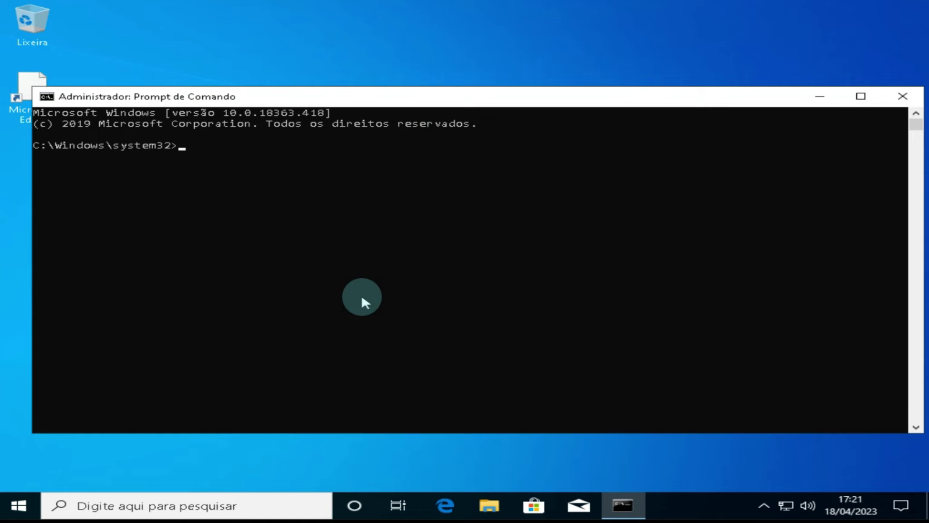
Step: Run the command chkntfs c: /x to exclude drive C: from the boot-time disk check, and close the command prompt
{"action": "left_click", "coordinate": [253, 159]}
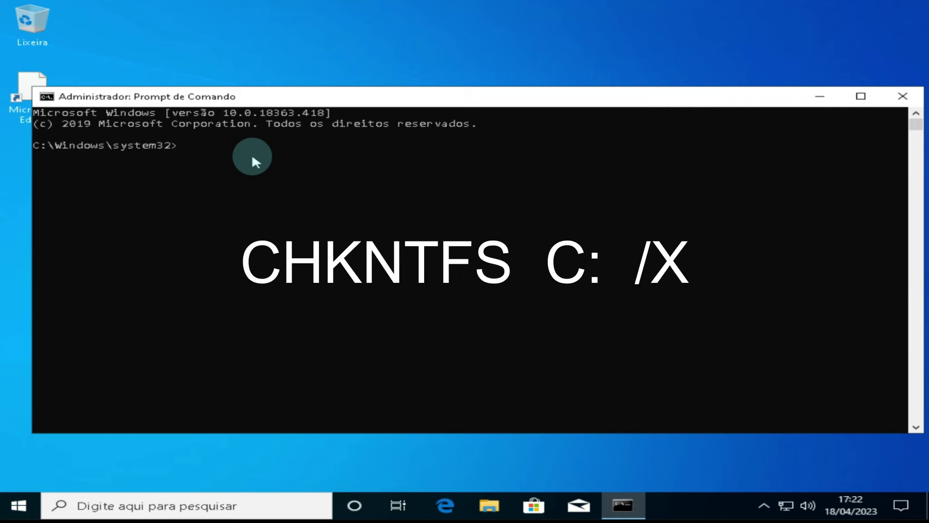
{"action": "type", "text": "chkntfs c: /x"}
{"action": "key", "text": "Return"}
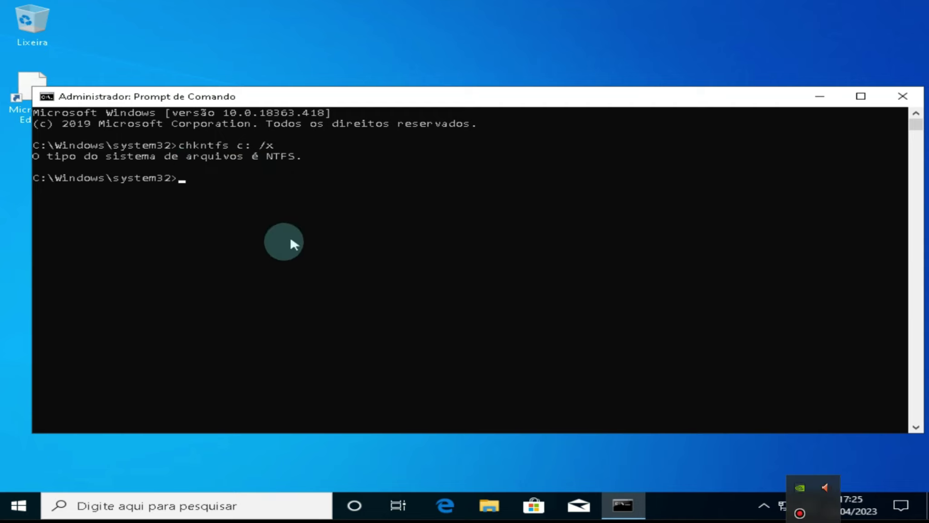
{"action": "left_click", "coordinate": [903, 96]}
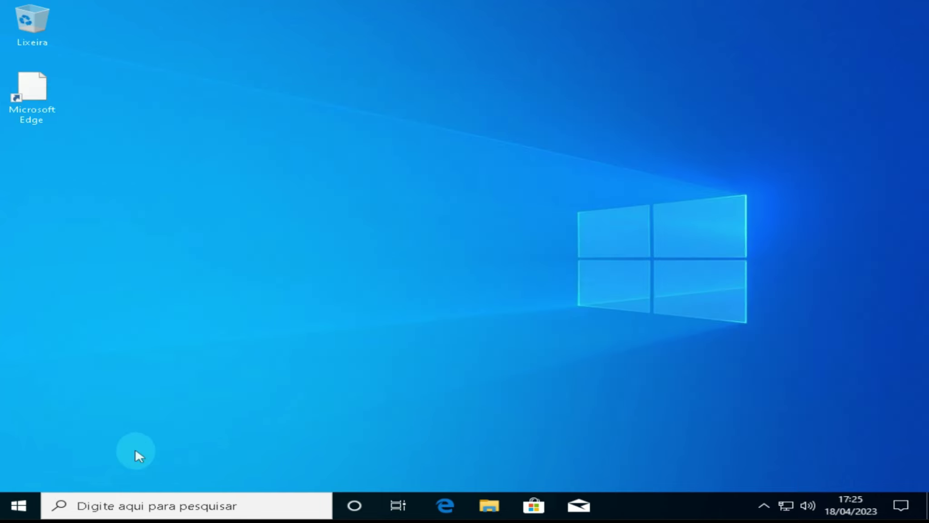
{"action": "left_click", "coordinate": [127, 505]}
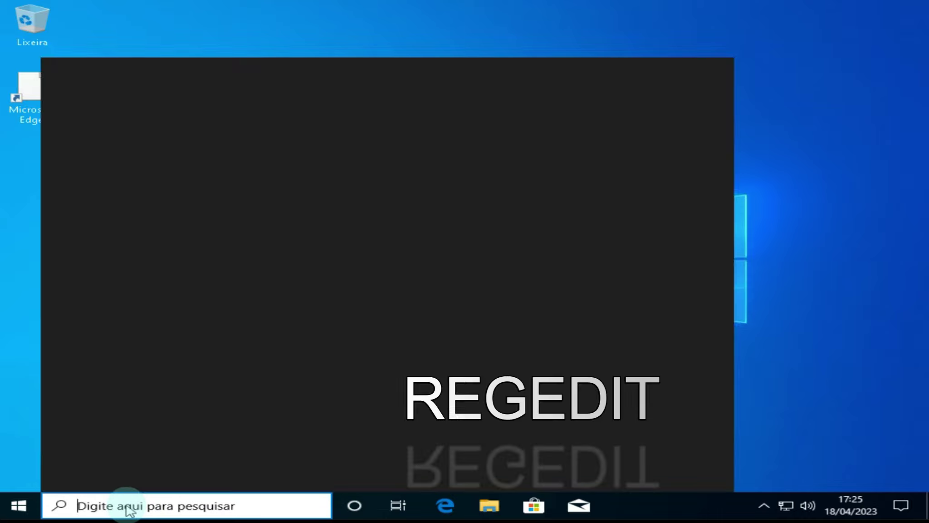
{"action": "type", "text": "re"}
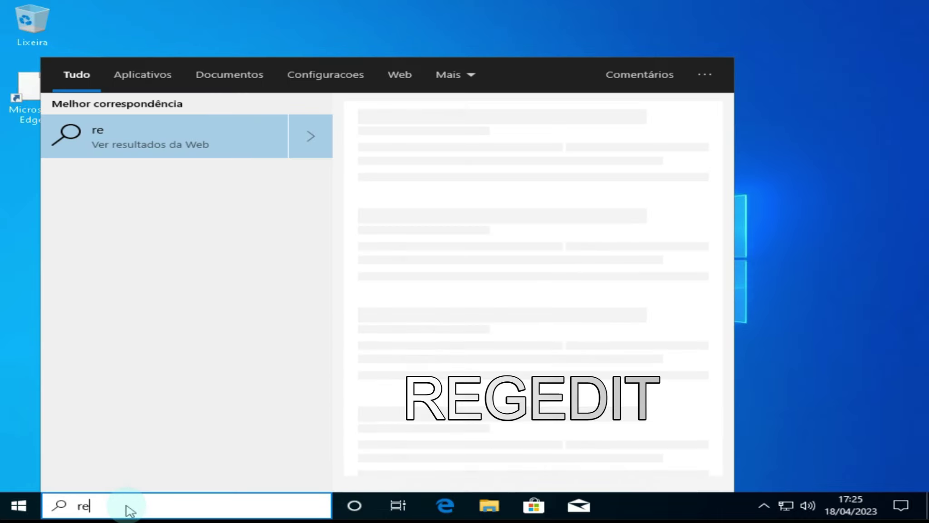
{"action": "type", "text": "gedit"}
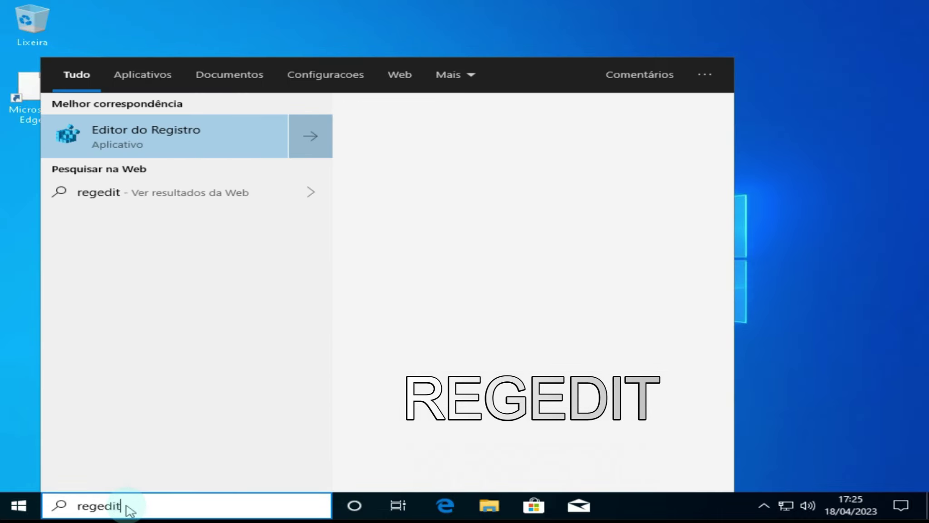
{"action": "key", "text": "super"}
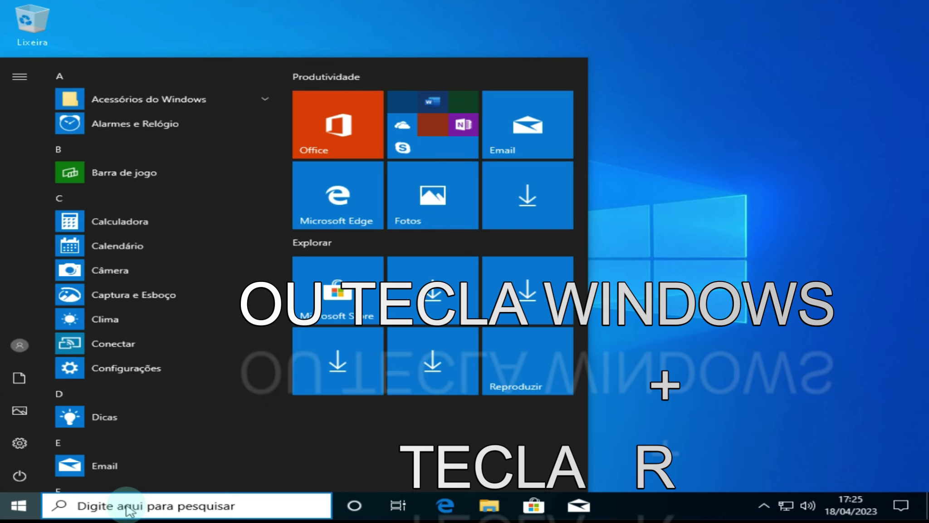
Step: Launch the Registry Editor by running regedit from the Executar dialog, and allow it to make changes to the device
{"action": "key", "text": "super+r"}
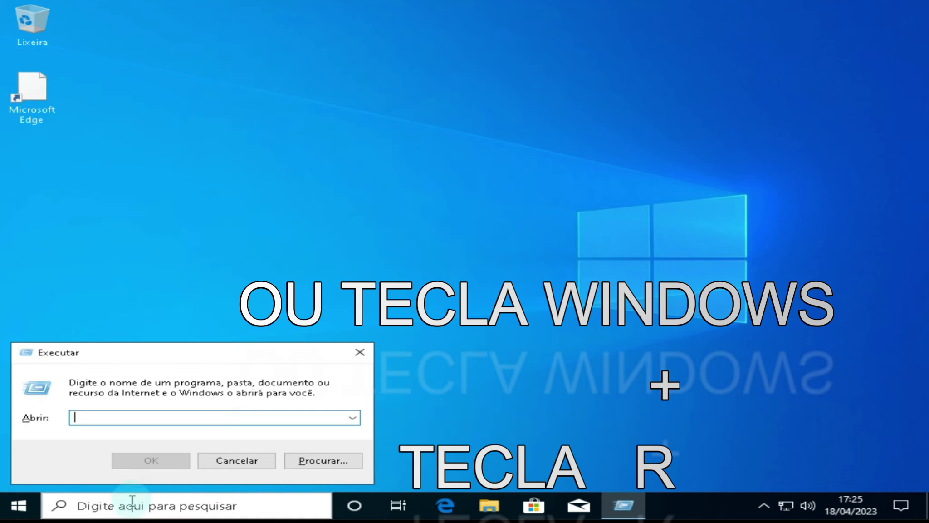
{"action": "type", "text": "rege"}
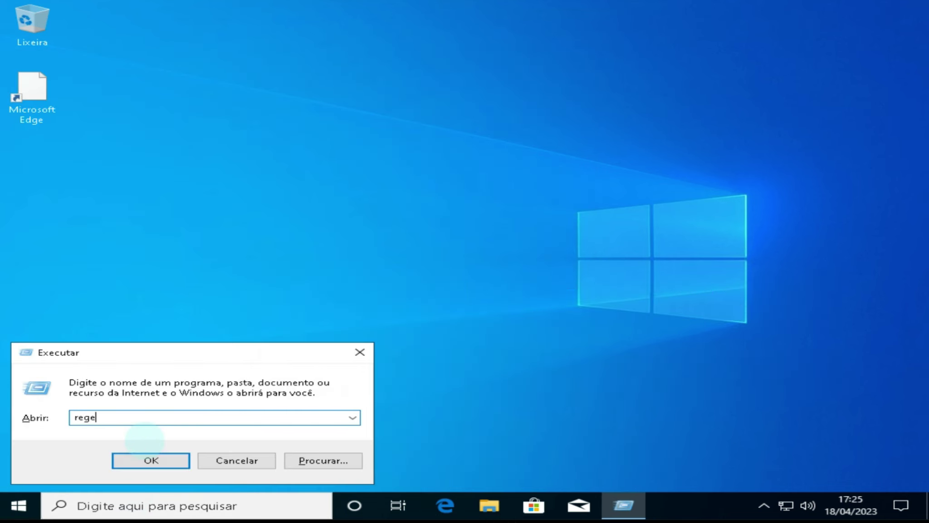
{"action": "type", "text": "dit"}
{"action": "left_click", "coordinate": [157, 463]}
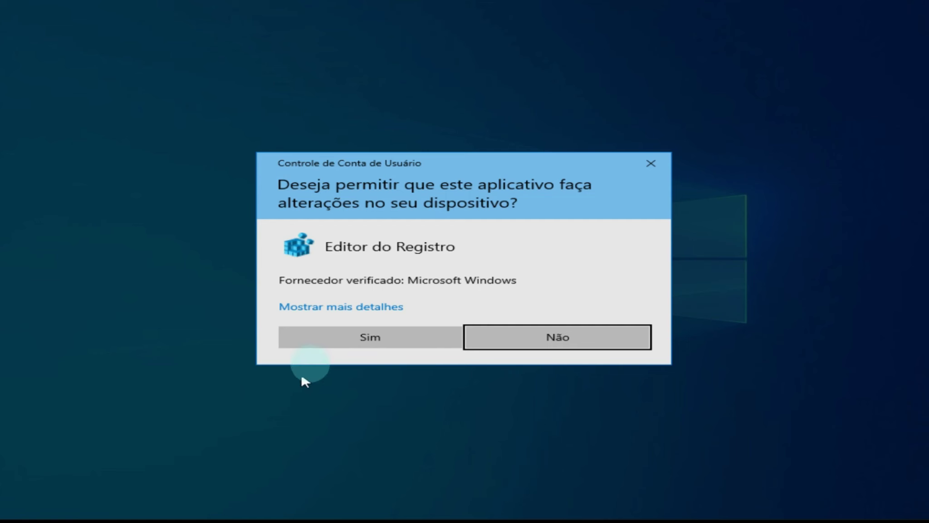
{"action": "left_click", "coordinate": [336, 340]}
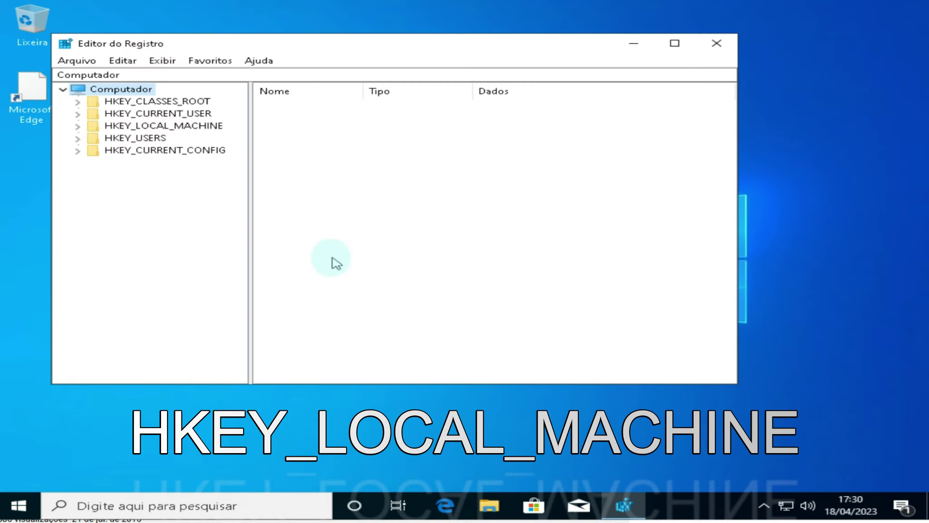
Step: Expand the registry path HKEY_LOCAL_MACHINE\SYSTEM\CurrentControlSet\Control
{"action": "left_click", "coordinate": [126, 127]}
{"action": "left_click", "coordinate": [78, 126]}
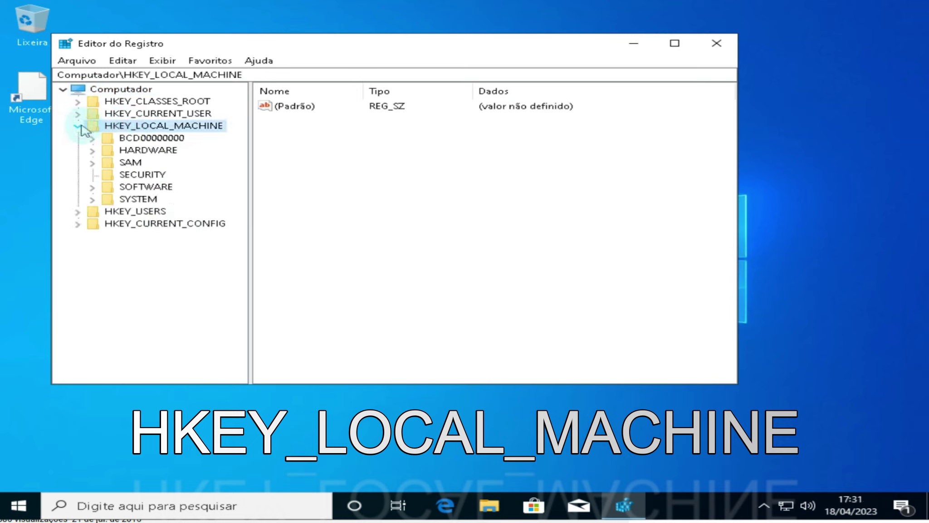
{"action": "left_click", "coordinate": [93, 200]}
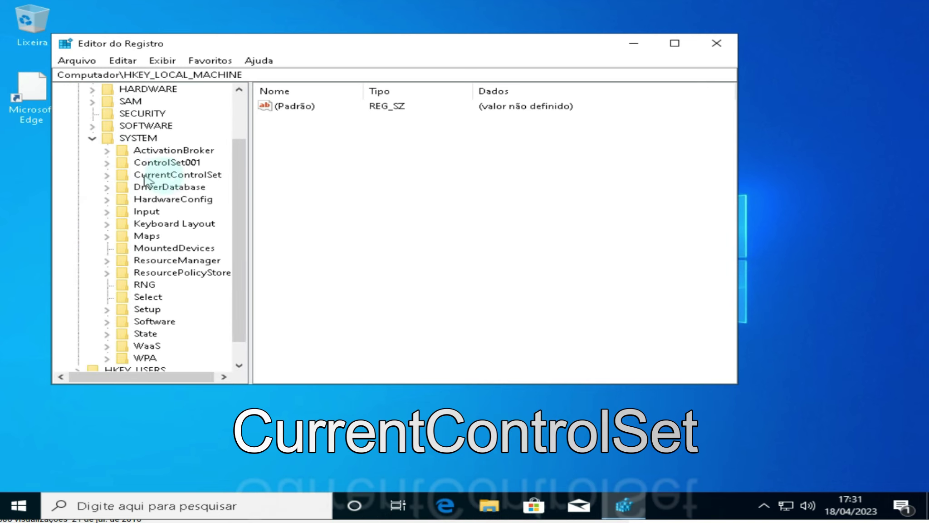
{"action": "left_click", "coordinate": [108, 176]}
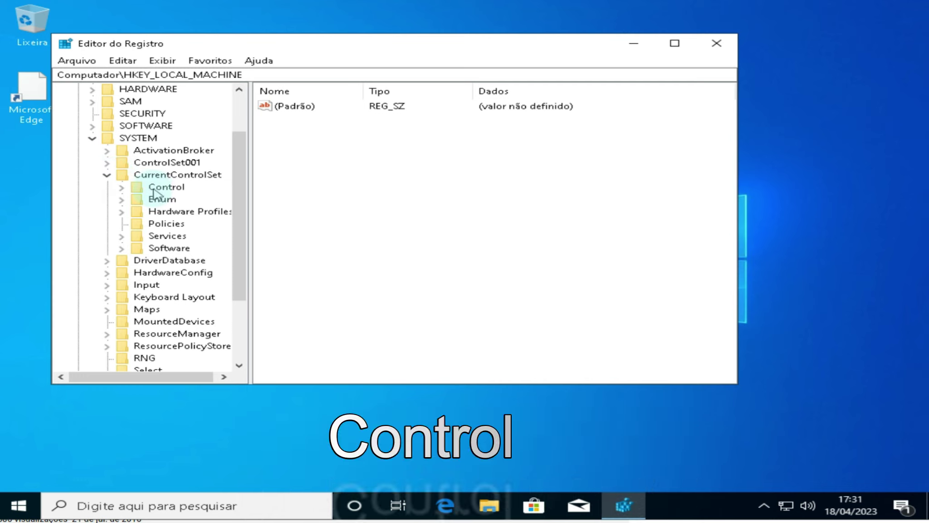
{"action": "left_click", "coordinate": [121, 188]}
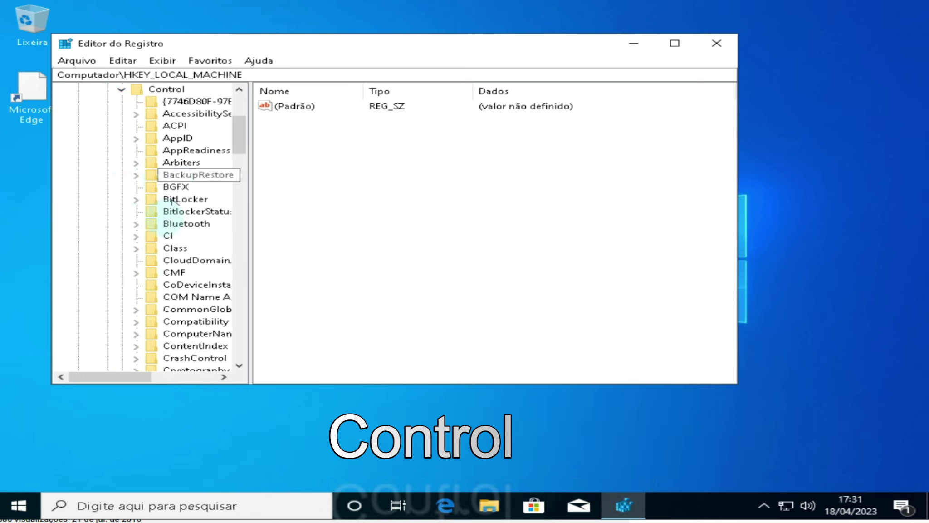
Step: Find the Session Manager key under Control and show its values
{"action": "scroll", "coordinate": [181, 276], "scroll_direction": "down", "scroll_amount": 4}
{"action": "scroll", "coordinate": [181, 275], "scroll_direction": "down", "scroll_amount": 13}
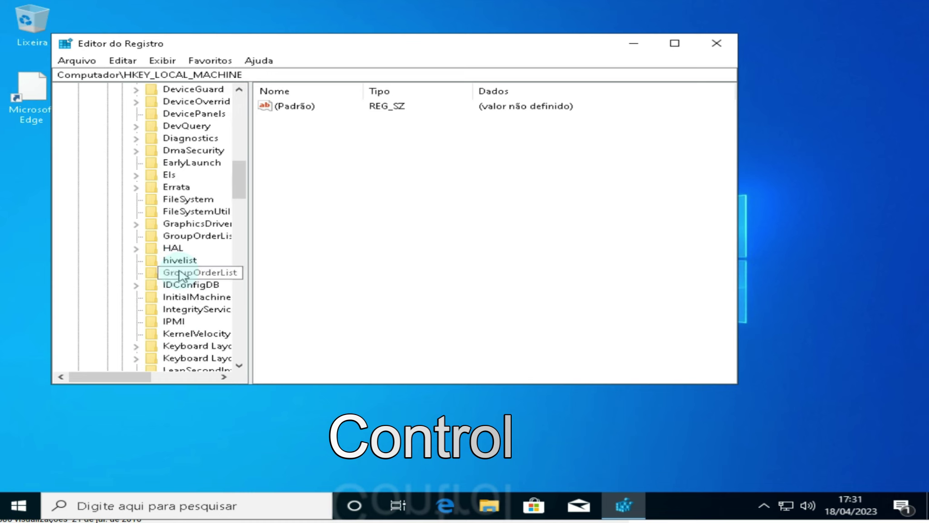
{"action": "scroll", "coordinate": [182, 276], "scroll_direction": "down", "scroll_amount": 8}
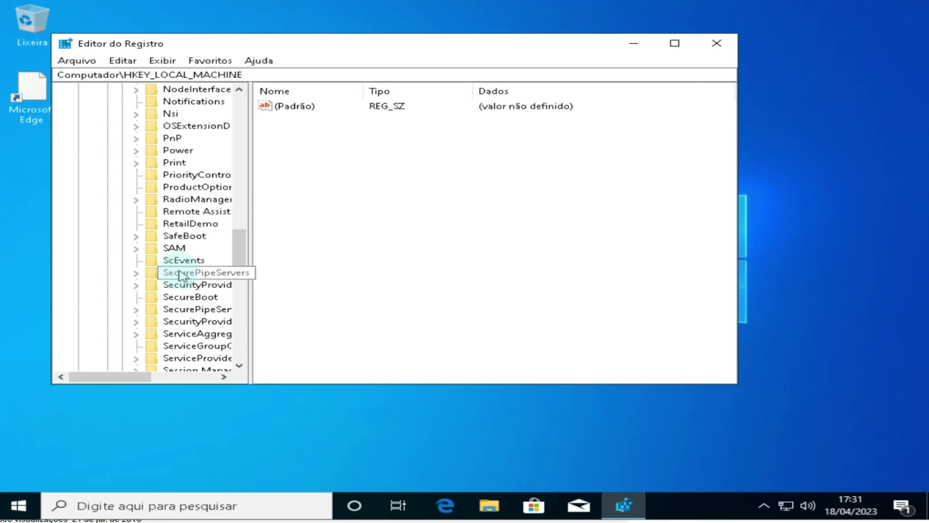
{"action": "left_click_drag", "start_coordinate": [124, 377], "coordinate": [151, 385]}
{"action": "scroll", "coordinate": [172, 318], "scroll_direction": "down", "scroll_amount": 1}
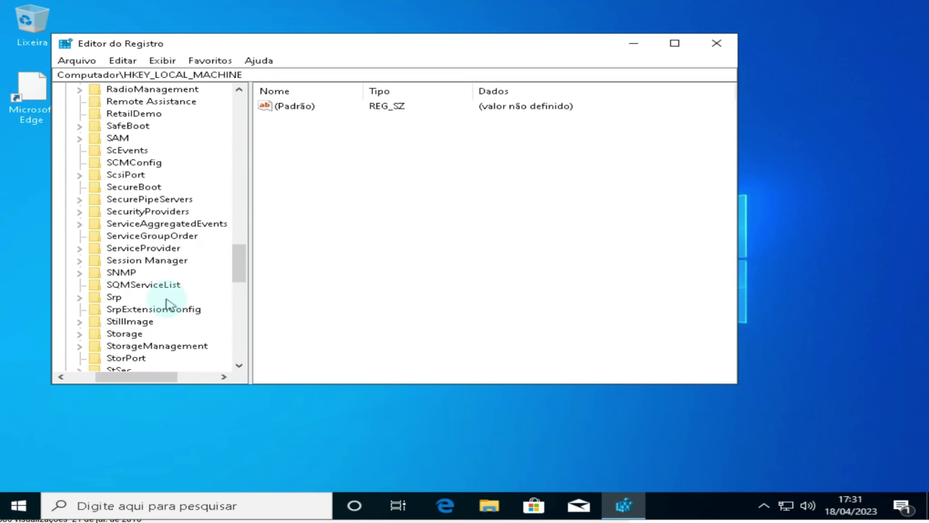
{"action": "left_click", "coordinate": [75, 110]}
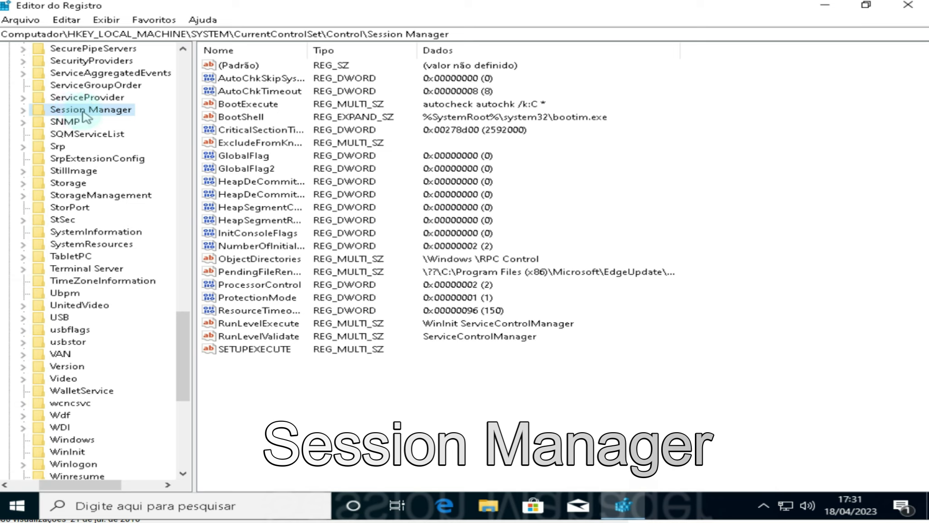
{"action": "left_click", "coordinate": [24, 110]}
{"action": "left_click", "coordinate": [24, 111]}
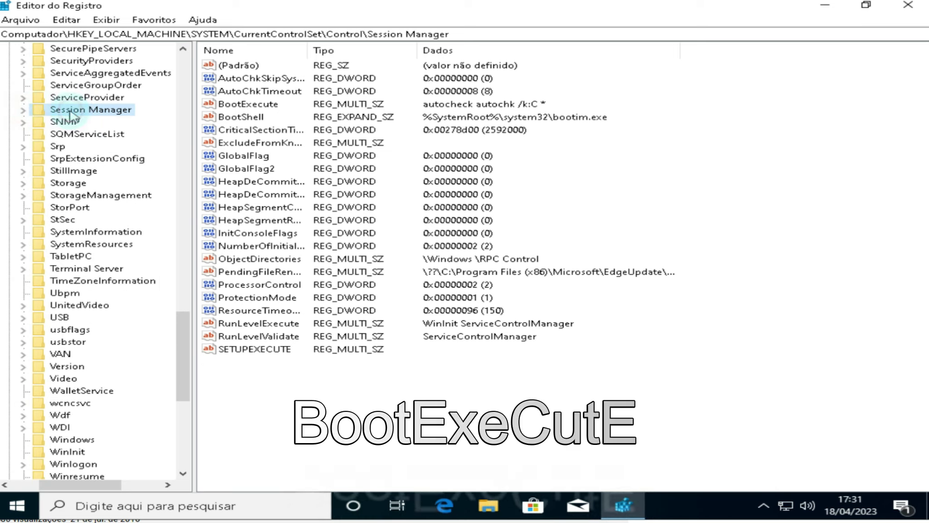
Step: Set the BootExecute value data to "autocheck autochk", save it, and close the Registry Editor
{"action": "left_click", "coordinate": [258, 106]}
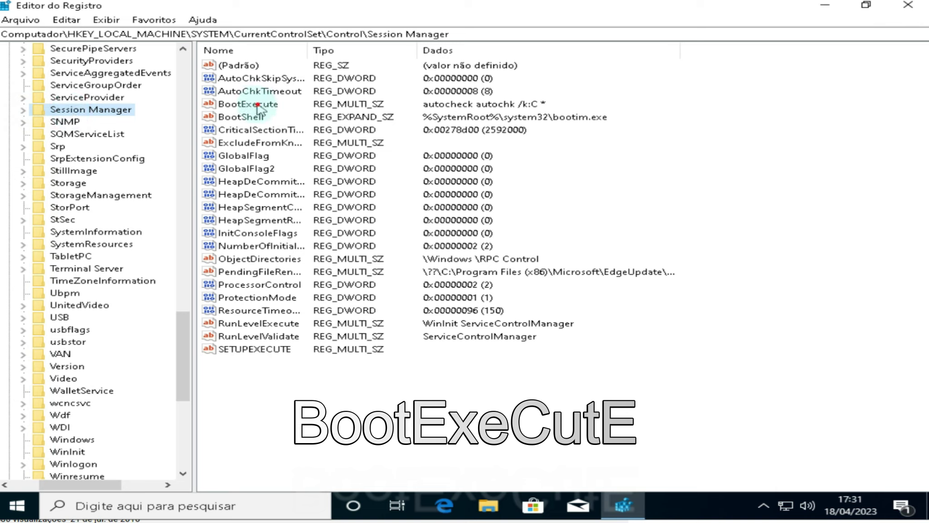
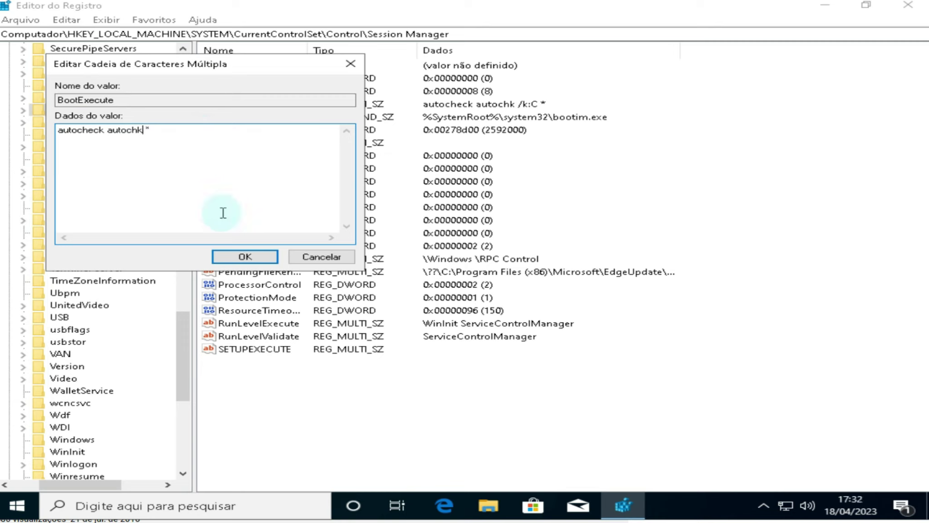
{"action": "left_click", "coordinate": [159, 131]}
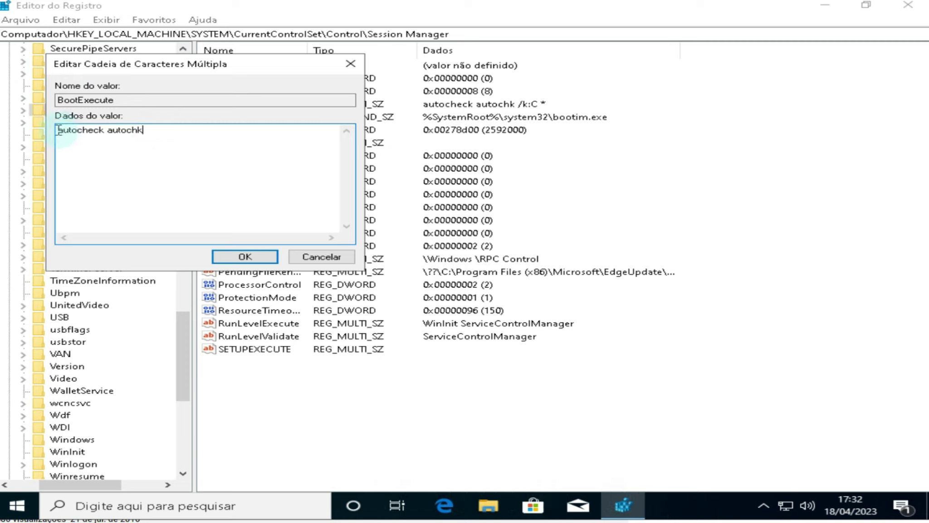
{"action": "left_click_drag", "start_coordinate": [57, 130], "coordinate": [99, 136]}
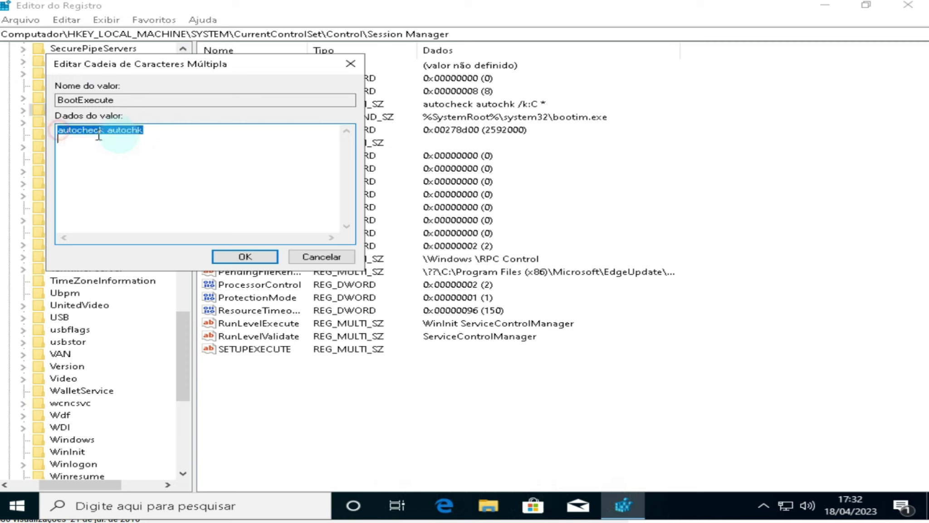
{"action": "left_click", "coordinate": [244, 258]}
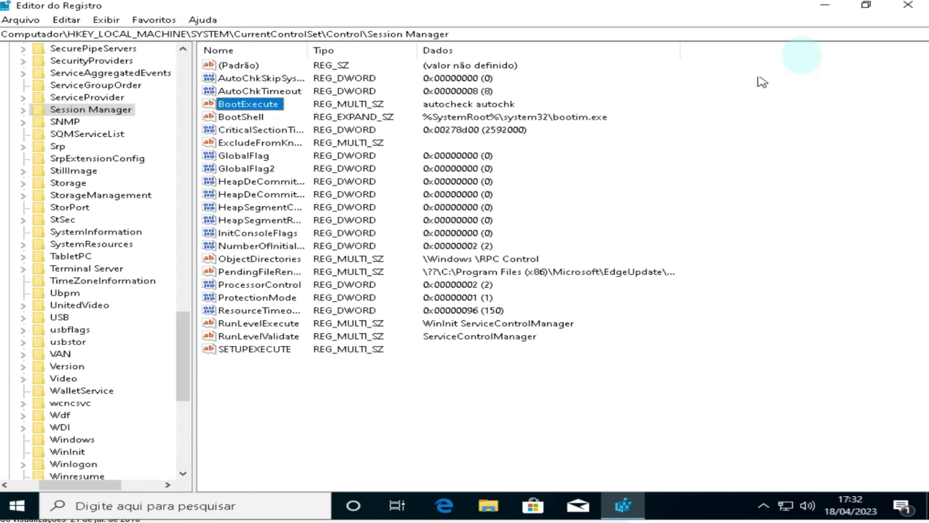
{"action": "left_click", "coordinate": [893, 15]}
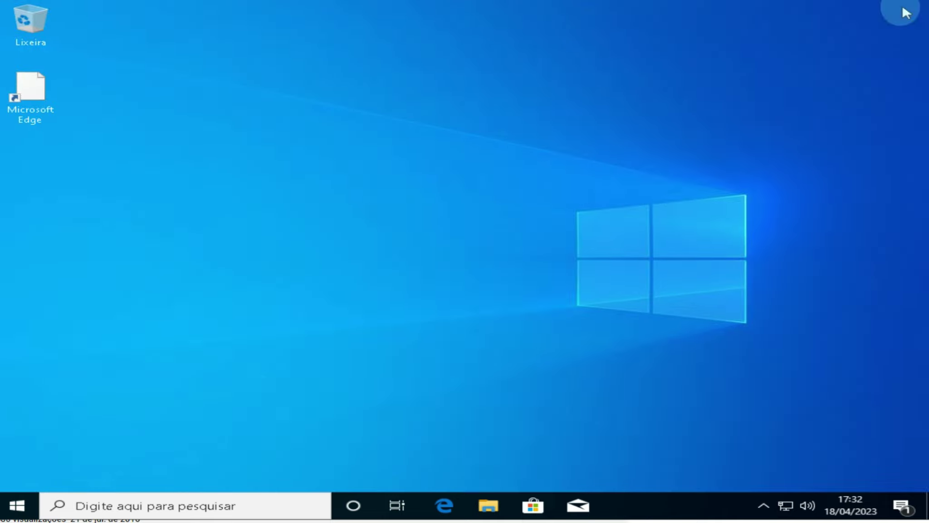
{"action": "left_click", "coordinate": [18, 505]}
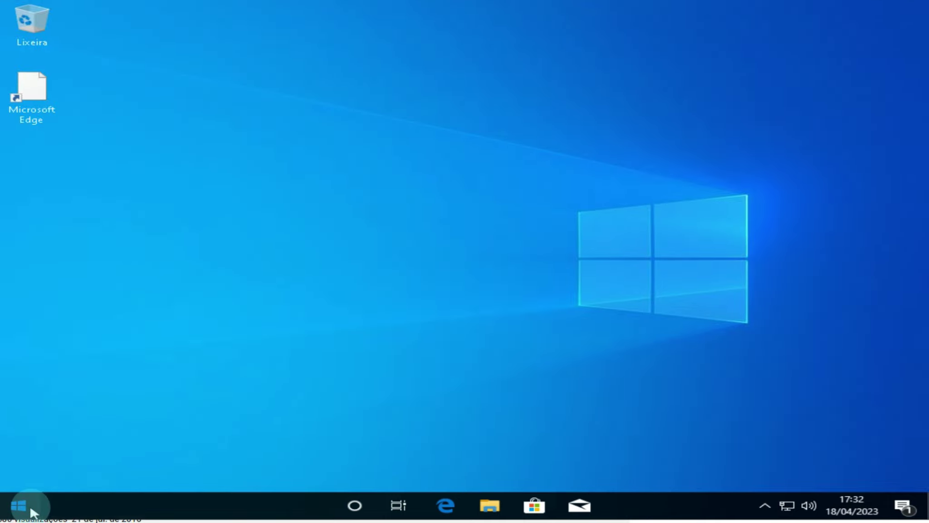
{"action": "left_click", "coordinate": [661, 373]}
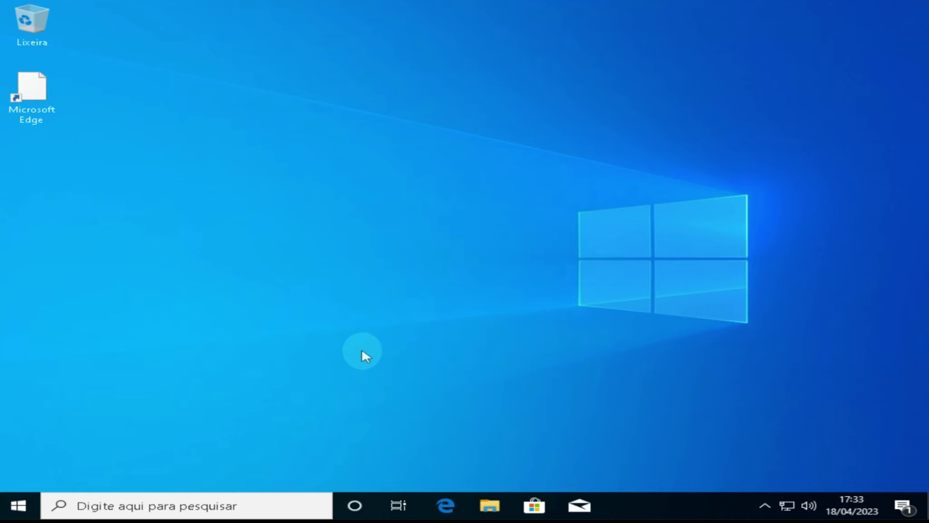
Step: View the computer's basic Windows and system information, and close the Sistema window
{"action": "key", "text": "super+Pause"}
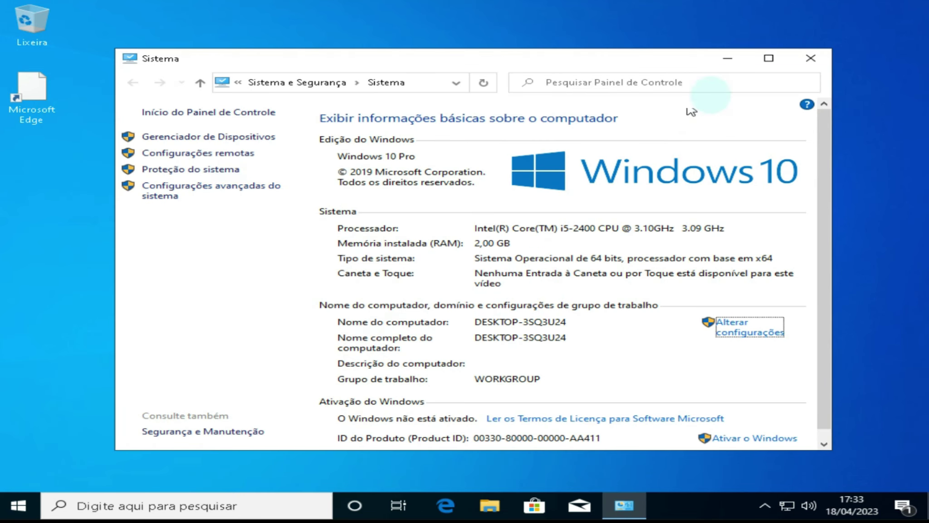
{"action": "left_click", "coordinate": [811, 58]}
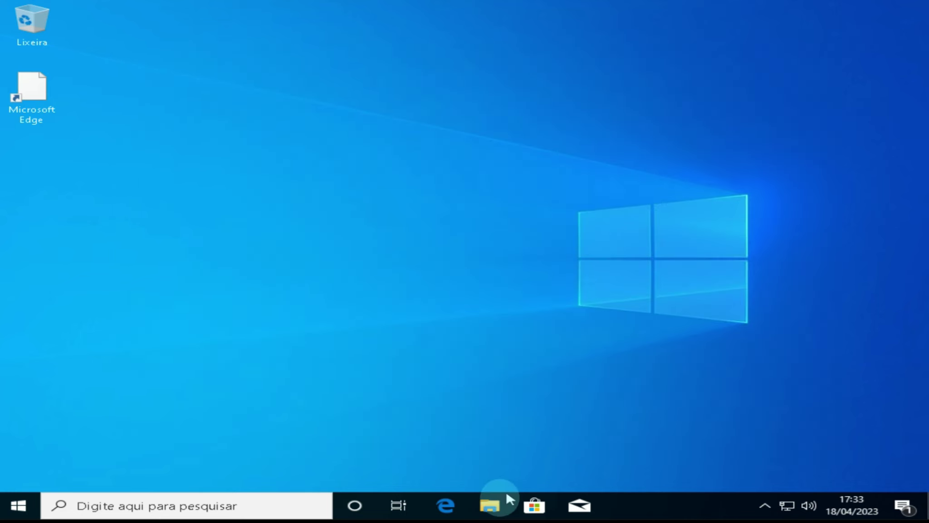
Step: Open the system properties of Este Computador from File Explorer and close the Explorer window
{"action": "left_click", "coordinate": [494, 505]}
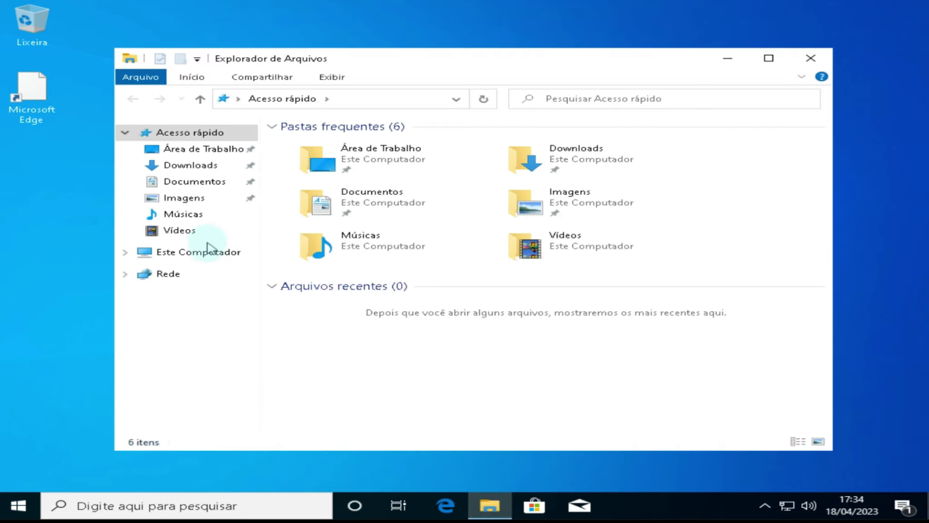
{"action": "right_click", "coordinate": [184, 253]}
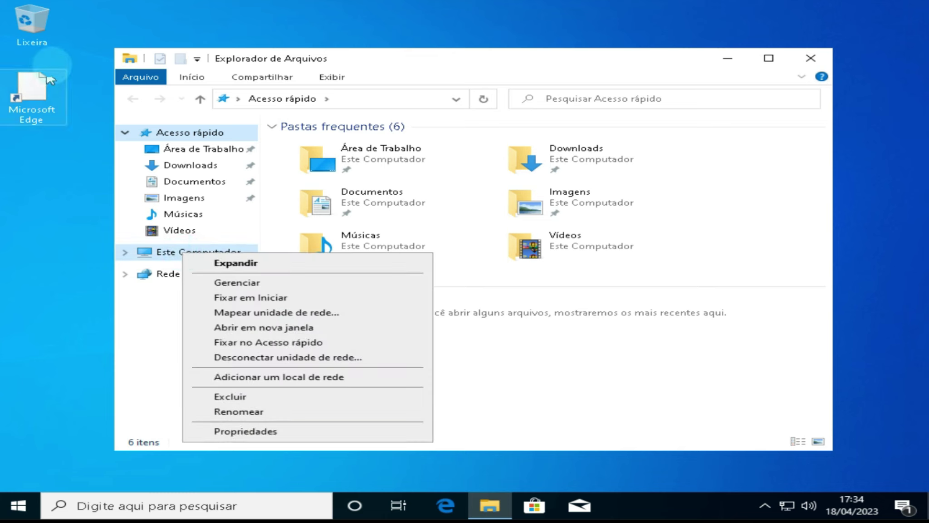
{"action": "left_click", "coordinate": [245, 431]}
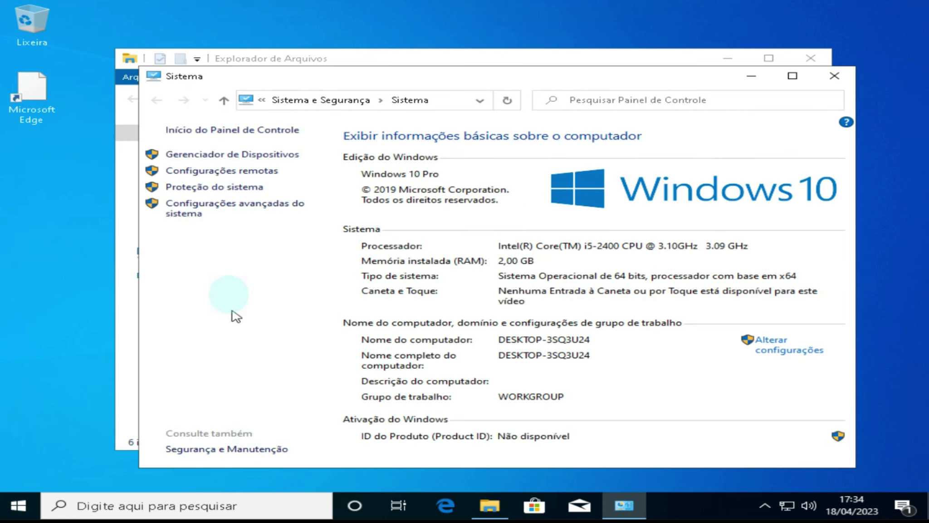
{"action": "left_click", "coordinate": [811, 58]}
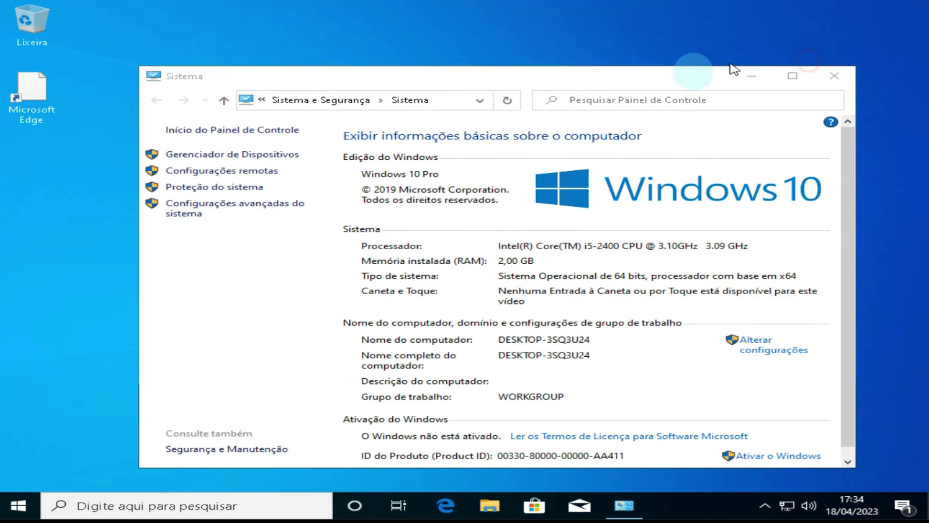
Step: In the advanced system settings for Inicialização e Recuperação, disable "Gravar um evento no log do sistema" and "Reiniciar automaticamente", and save the changes
{"action": "left_click", "coordinate": [217, 206]}
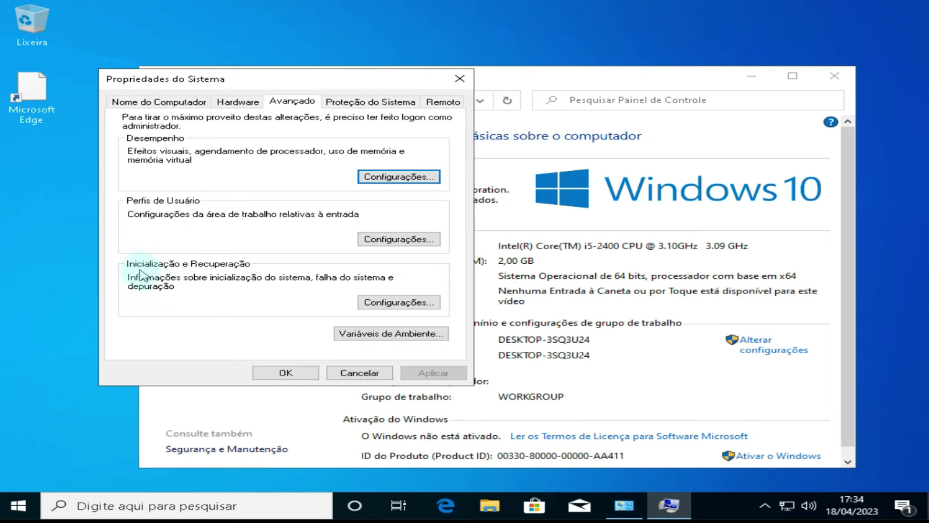
{"action": "left_click", "coordinate": [399, 305]}
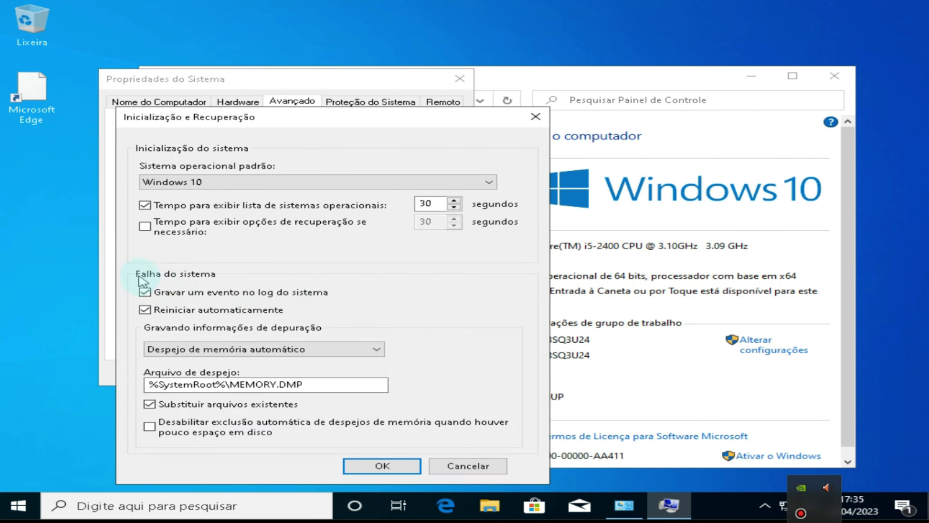
{"action": "left_click", "coordinate": [146, 293]}
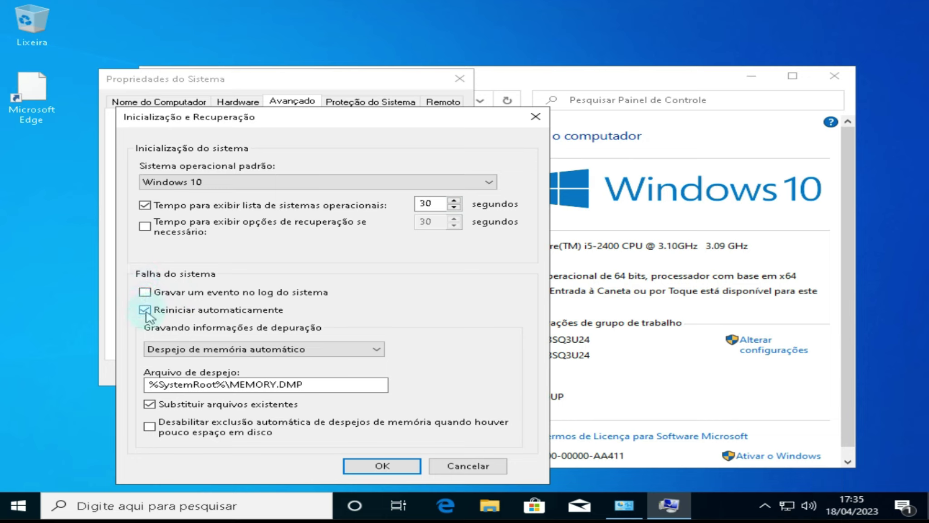
{"action": "left_click", "coordinate": [146, 311]}
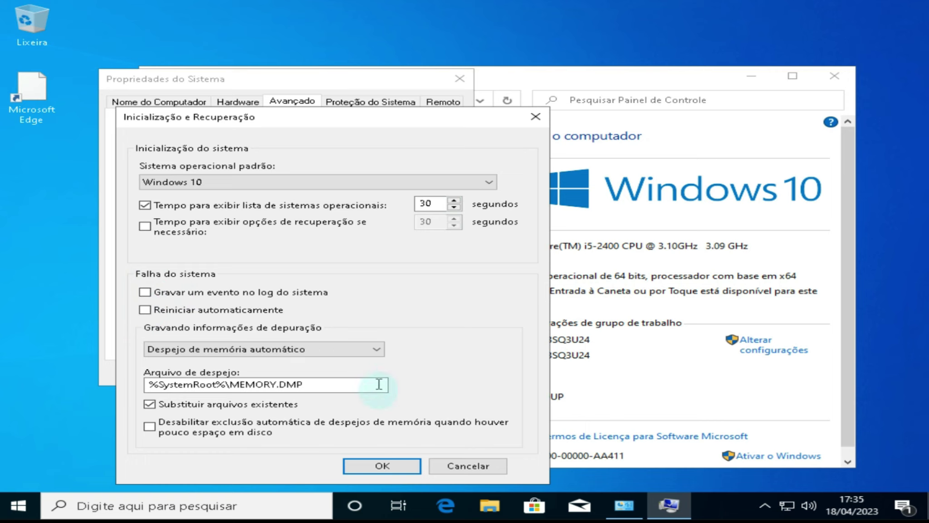
{"action": "left_click", "coordinate": [376, 464]}
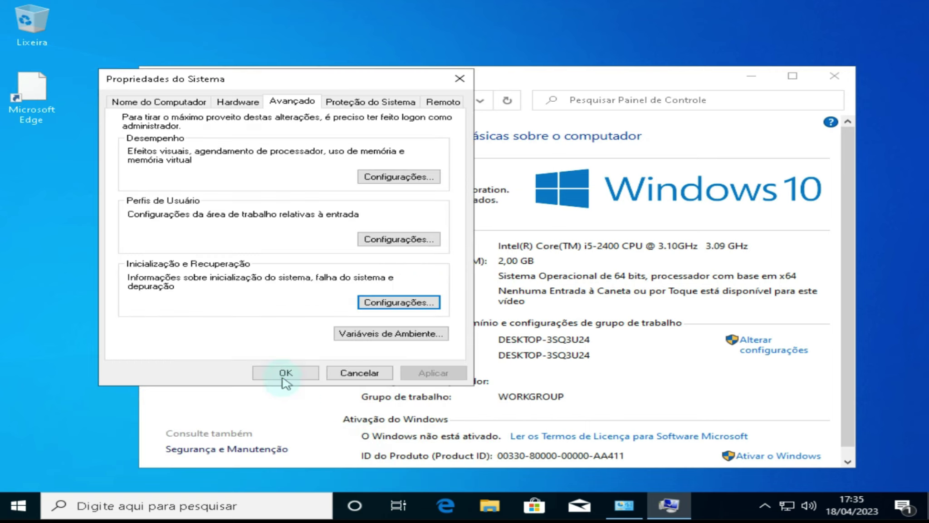
{"action": "left_click", "coordinate": [283, 373]}
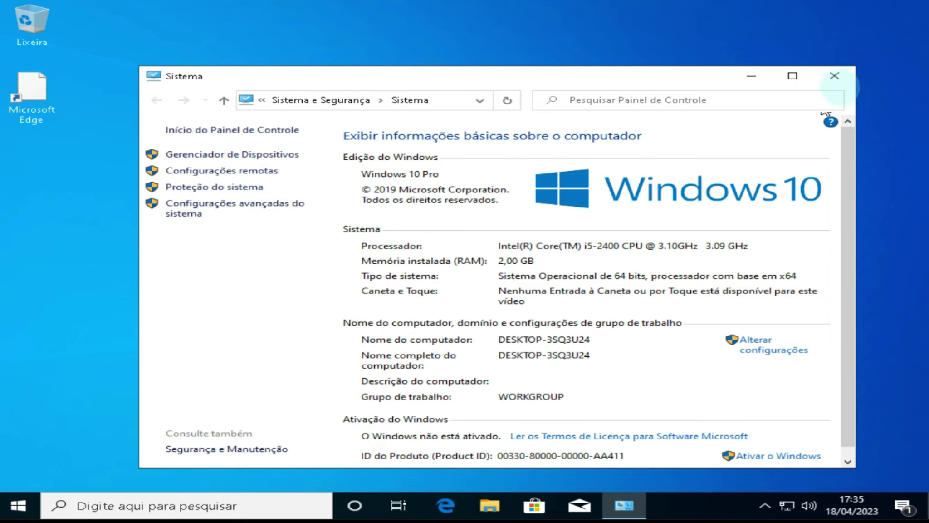